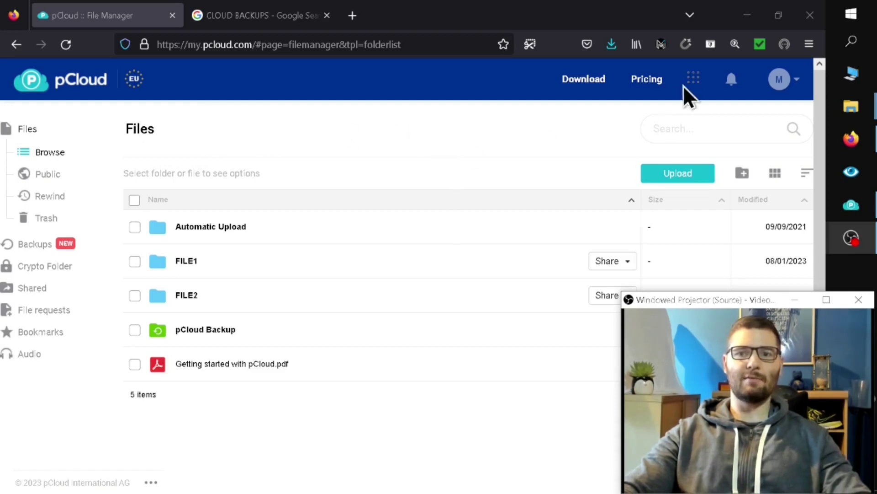
Show pCloud's lifetime pricing page with the 500 GB, 2 TB and 10 TB add-on offers.
{"action": "left_click", "coordinate": [647, 80]}
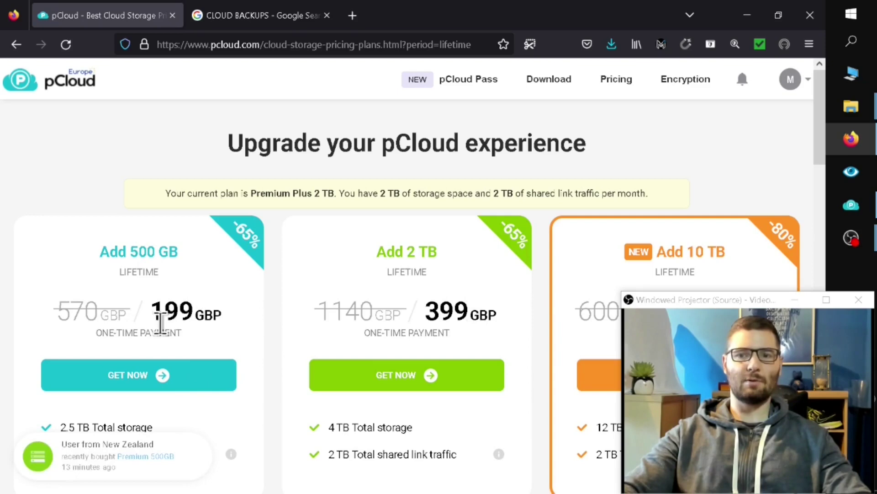
{"action": "scroll", "coordinate": [161, 323], "scroll_direction": "down", "scroll_amount": 1}
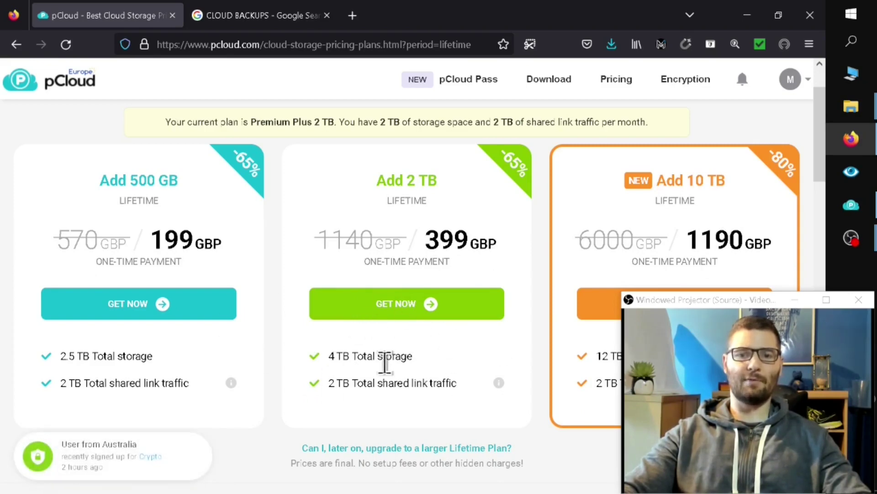
{"action": "scroll", "coordinate": [386, 362], "scroll_direction": "down", "scroll_amount": 3}
{"action": "scroll", "coordinate": [389, 370], "scroll_direction": "down", "scroll_amount": 2}
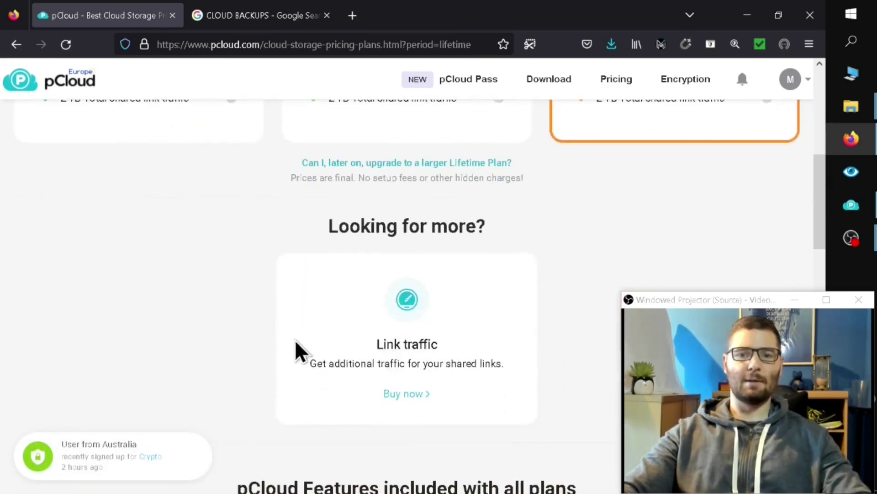
{"action": "scroll", "coordinate": [203, 341], "scroll_direction": "down", "scroll_amount": 3}
{"action": "scroll", "coordinate": [203, 342], "scroll_direction": "down", "scroll_amount": 1}
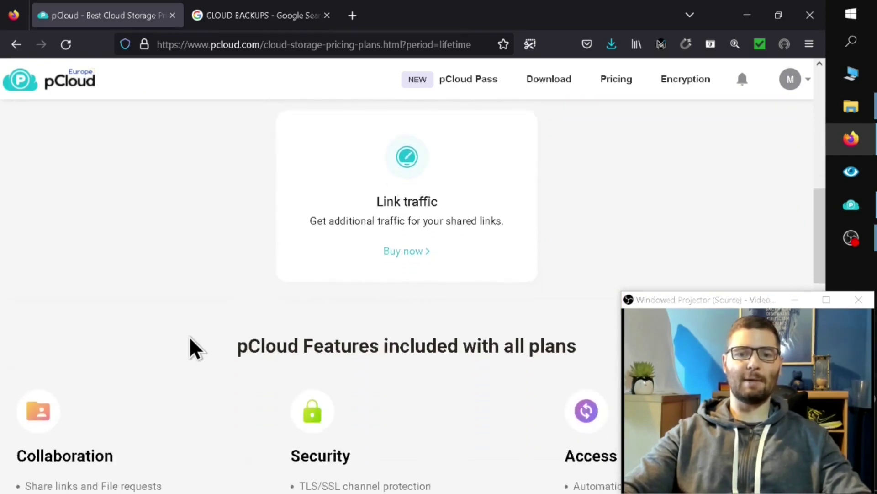
{"action": "scroll", "coordinate": [198, 343], "scroll_direction": "up", "scroll_amount": 3}
{"action": "scroll", "coordinate": [205, 344], "scroll_direction": "up", "scroll_amount": 4}
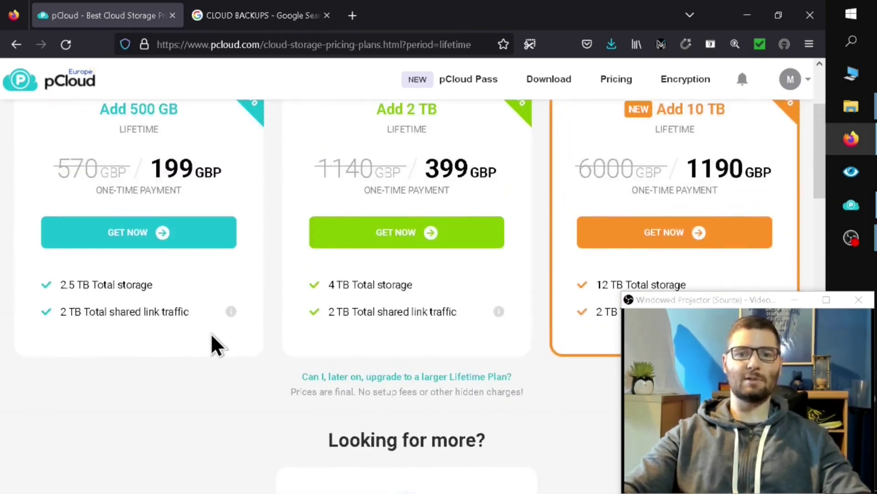
{"action": "scroll", "coordinate": [230, 333], "scroll_direction": "up", "scroll_amount": 2}
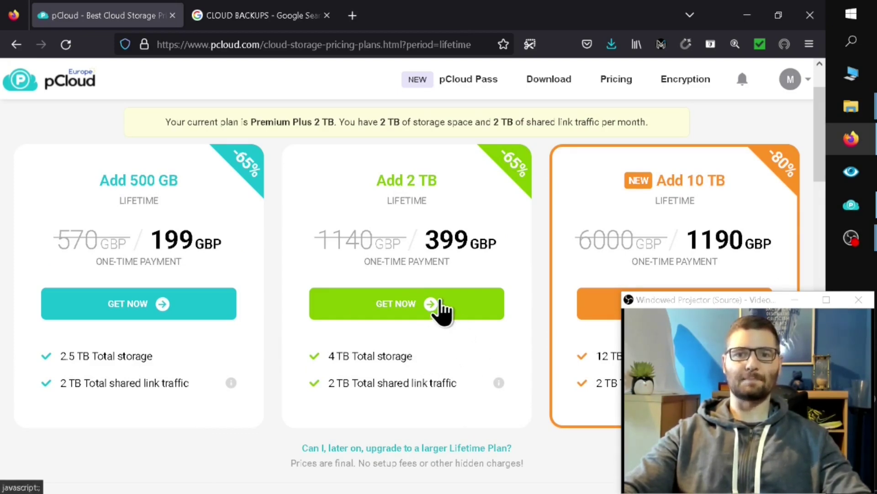
Show pCloud Drive's Backup list of eight active folders, Desktop through Drive M, and move the window left.
{"action": "left_click", "coordinate": [852, 206]}
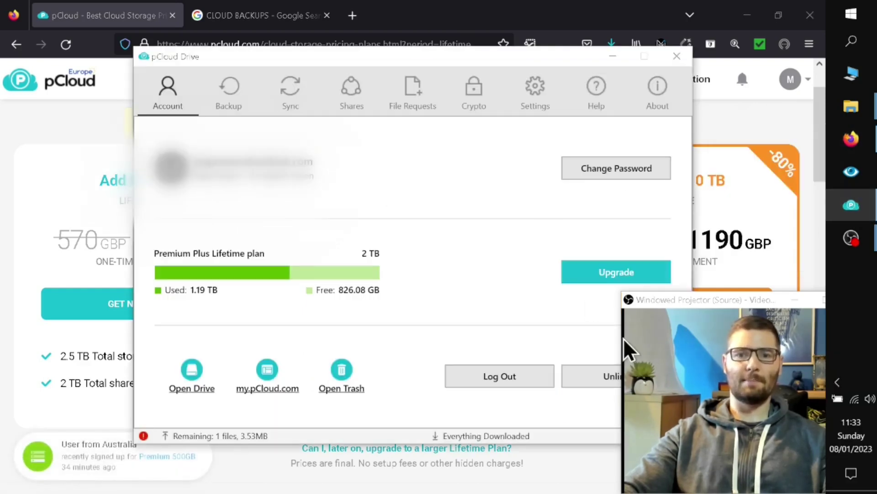
{"action": "left_click", "coordinate": [712, 302]}
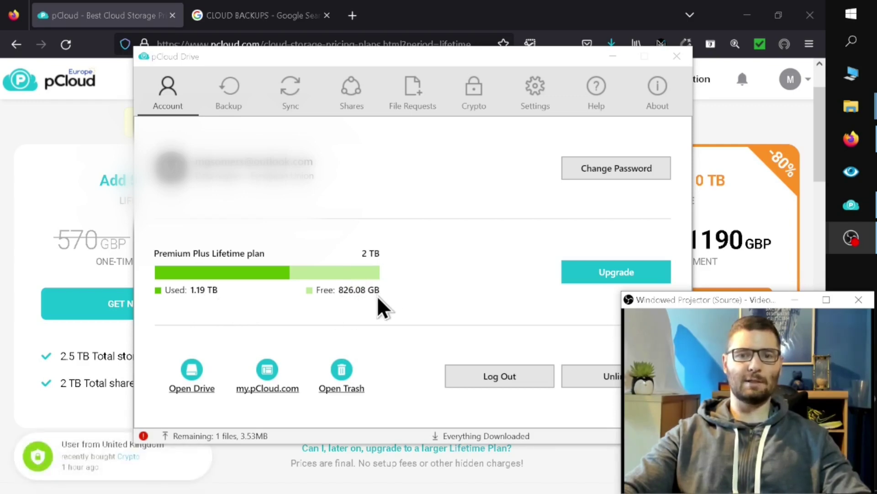
{"action": "left_click", "coordinate": [230, 92]}
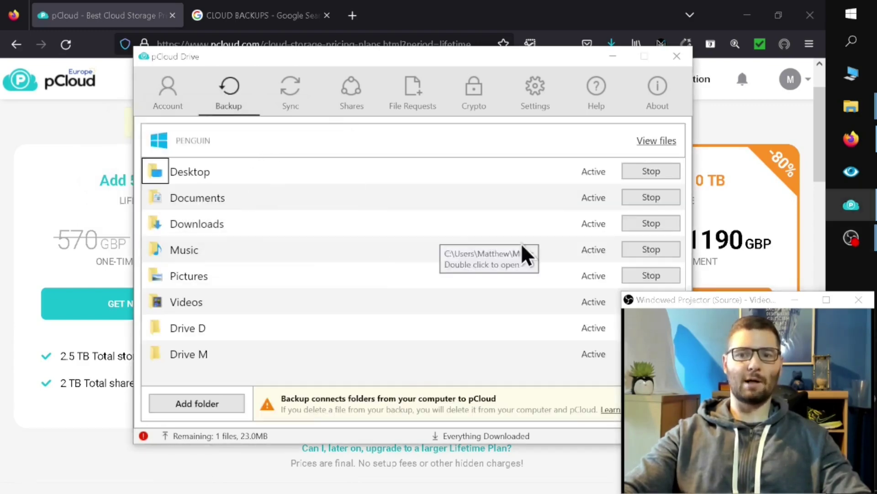
{"action": "left_click_drag", "start_coordinate": [449, 63], "coordinate": [356, 60]}
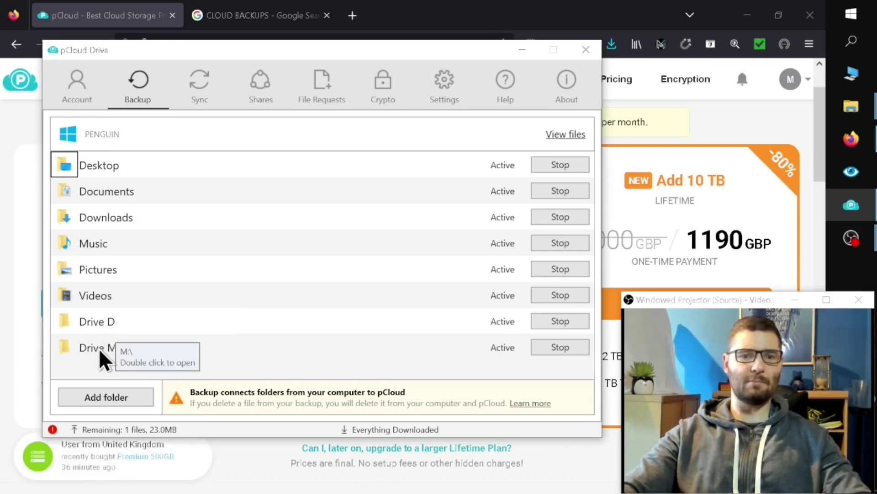
Tour the Sync, Backup, Shares, File Requests, Crypto, Settings and About sections, ending on Account.
{"action": "left_click", "coordinate": [199, 86]}
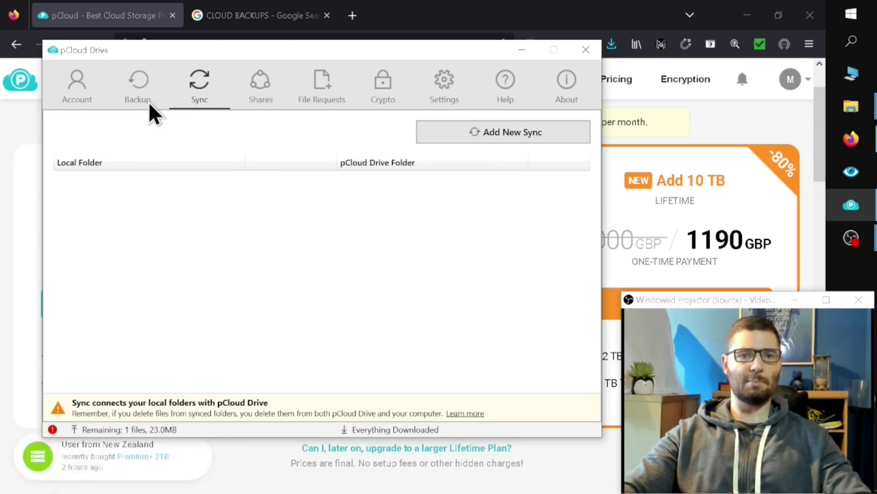
{"action": "left_click", "coordinate": [141, 86]}
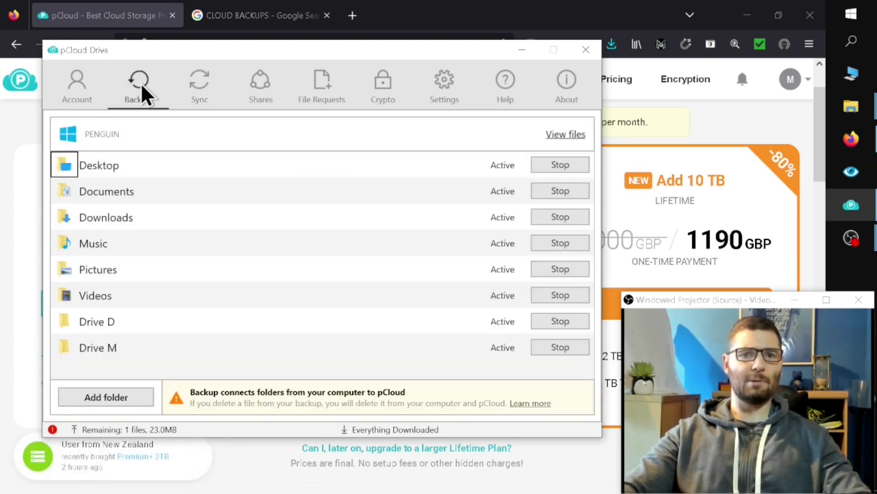
{"action": "left_click", "coordinate": [255, 96]}
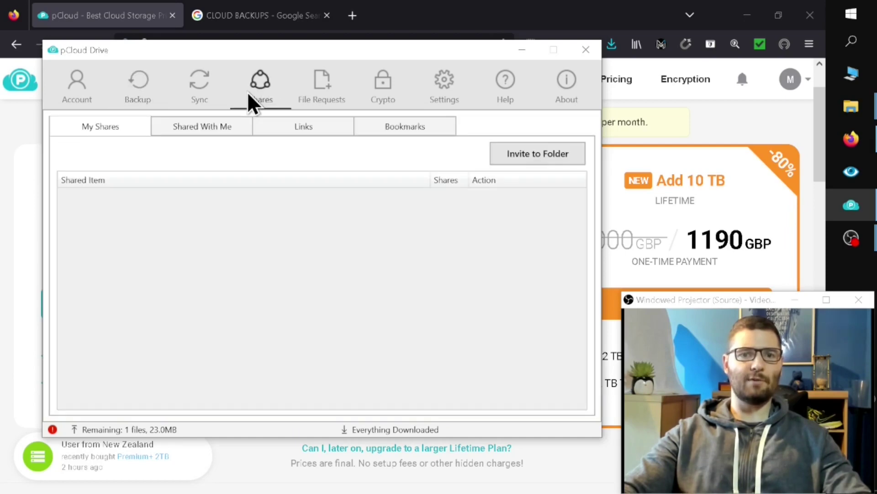
{"action": "left_click", "coordinate": [328, 87]}
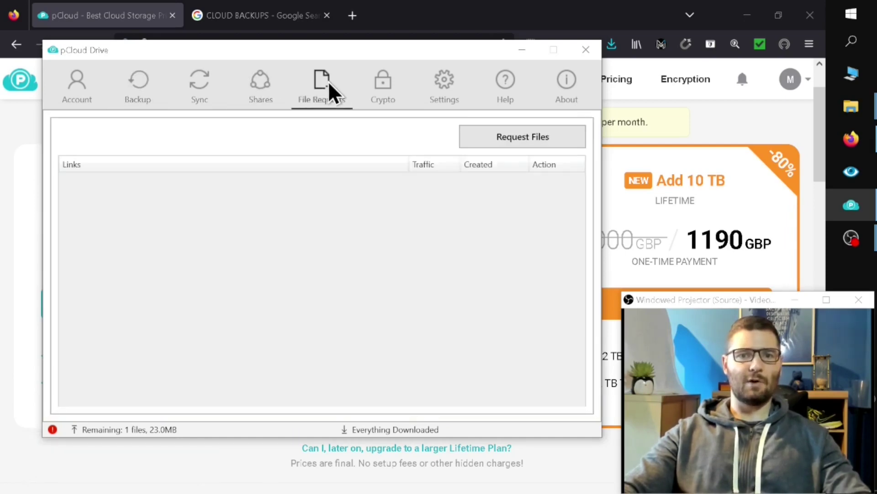
{"action": "left_click", "coordinate": [385, 87]}
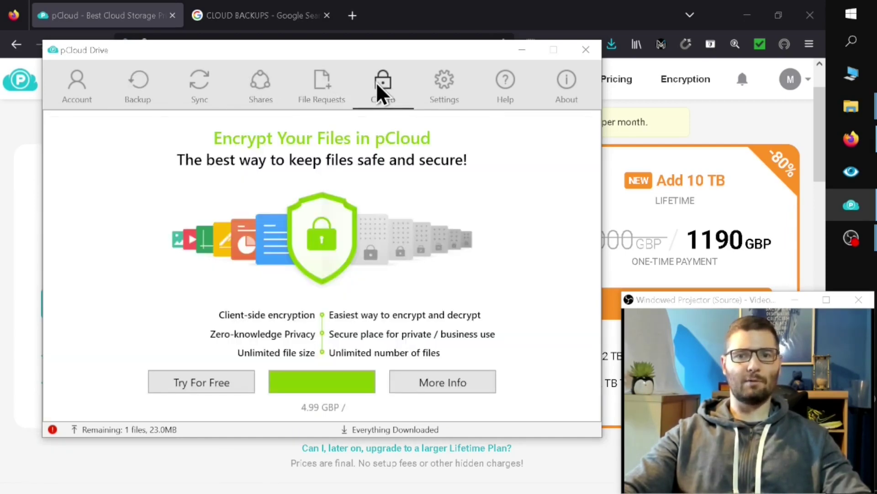
{"action": "left_click", "coordinate": [448, 86]}
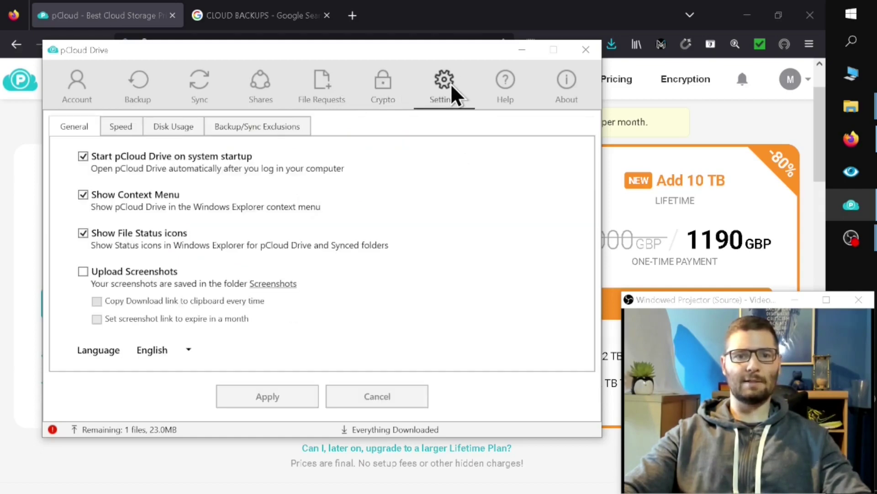
{"action": "left_click", "coordinate": [566, 86]}
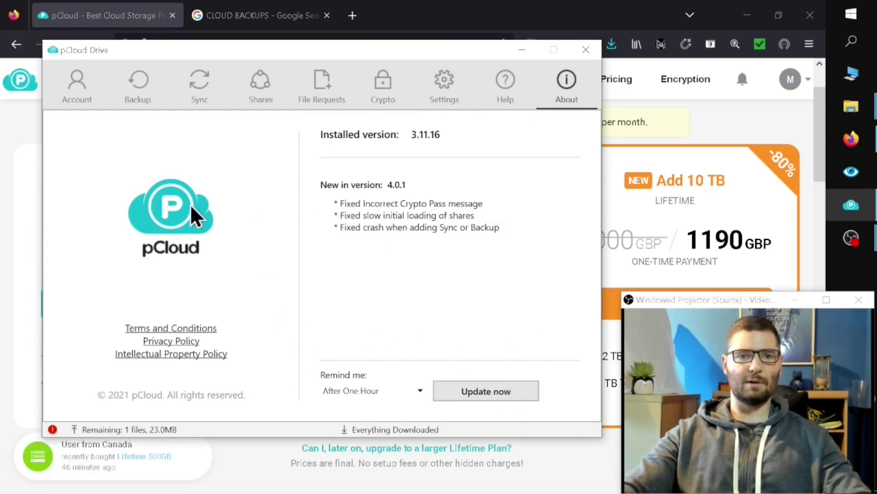
{"action": "left_click", "coordinate": [77, 85]}
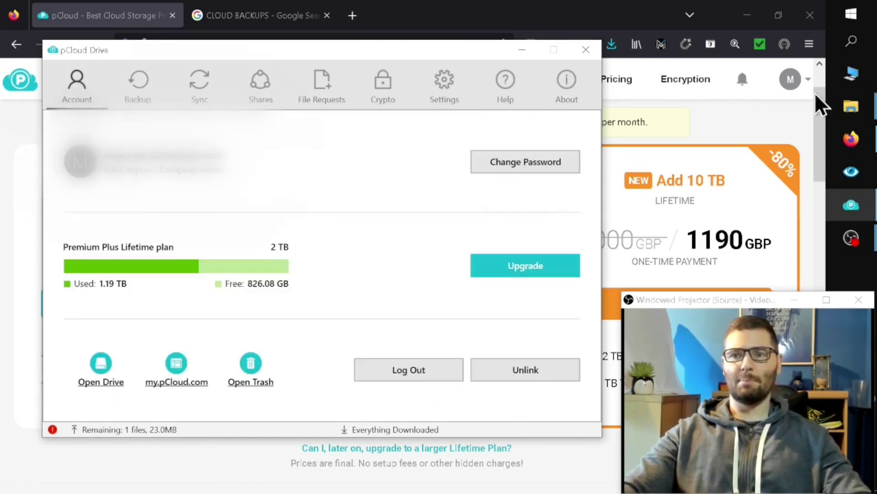
{"action": "mouse_move", "coordinate": [851, 106]}
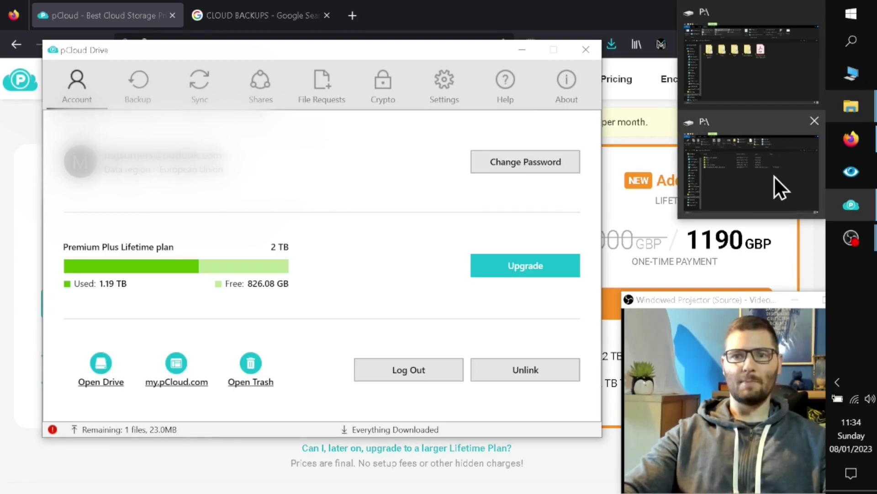
Show pCloud Drive (P:) as large icons, then This PC with 826 GB free of 2.00 TB.
{"action": "left_click", "coordinate": [774, 176]}
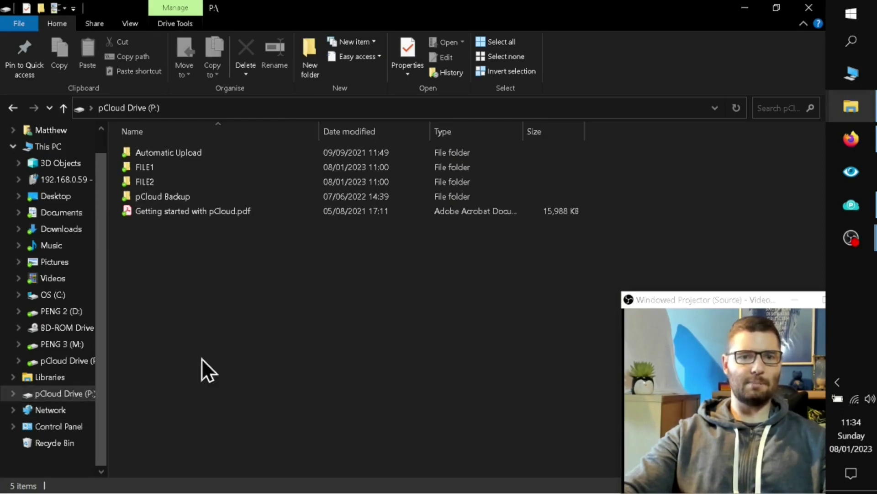
{"action": "left_click", "coordinate": [131, 23]}
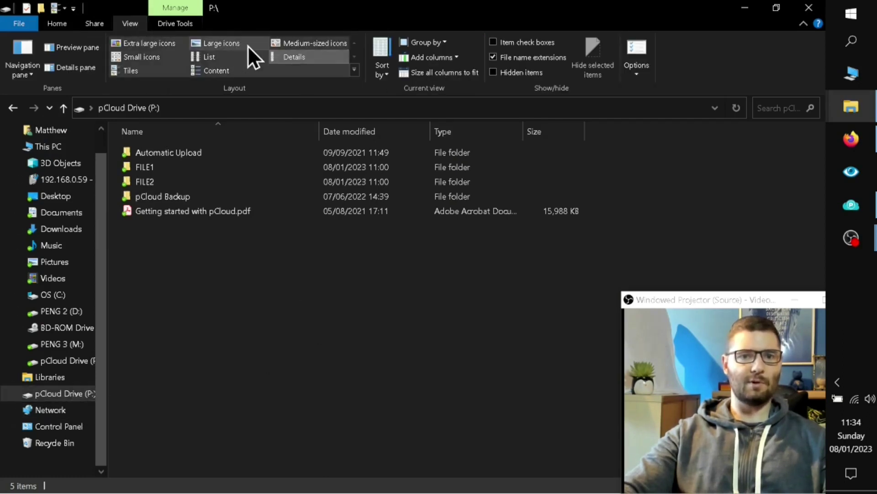
{"action": "left_click", "coordinate": [222, 43]}
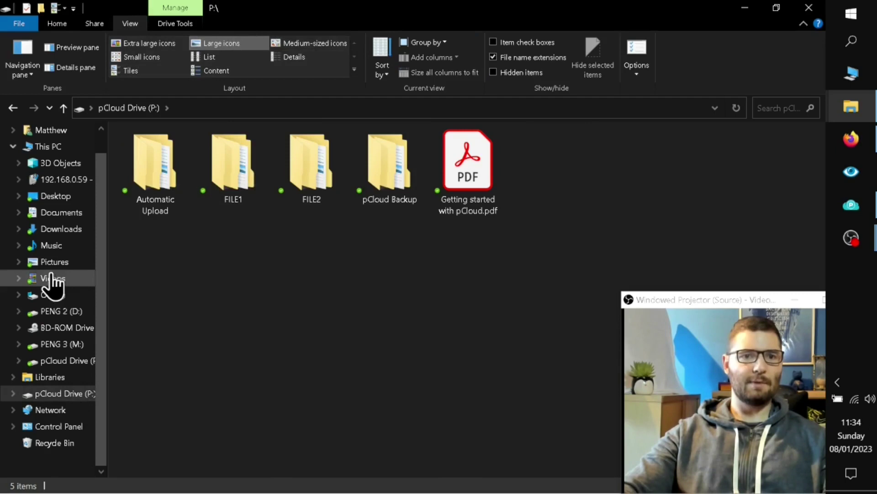
{"action": "scroll", "coordinate": [68, 275], "scroll_direction": "up", "scroll_amount": 3}
{"action": "left_click", "coordinate": [48, 190]}
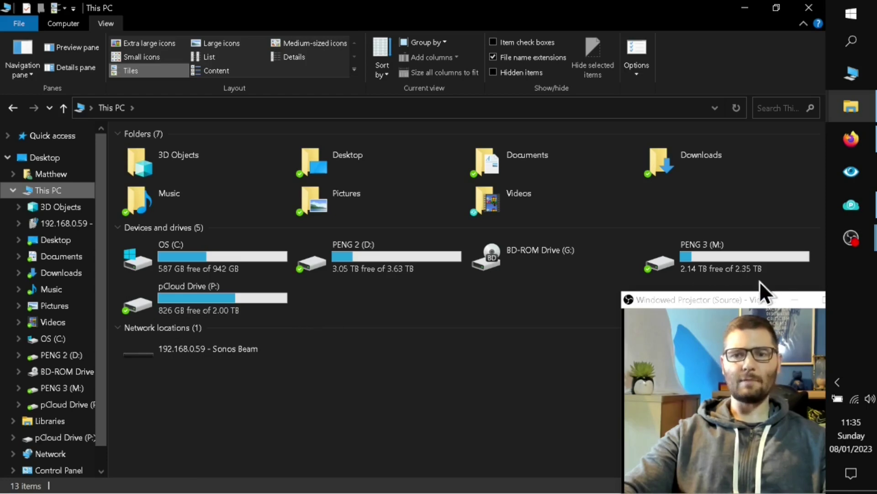
{"action": "left_click", "coordinate": [711, 301]}
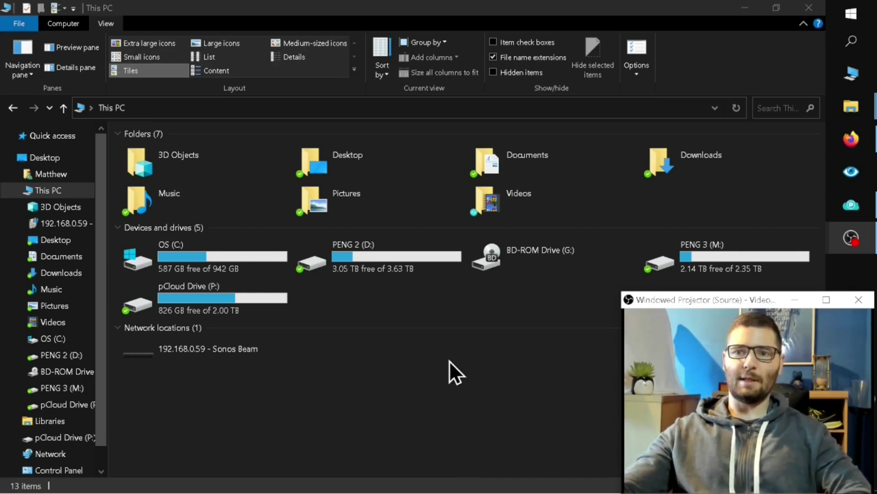
{"action": "left_click", "coordinate": [742, 13]}
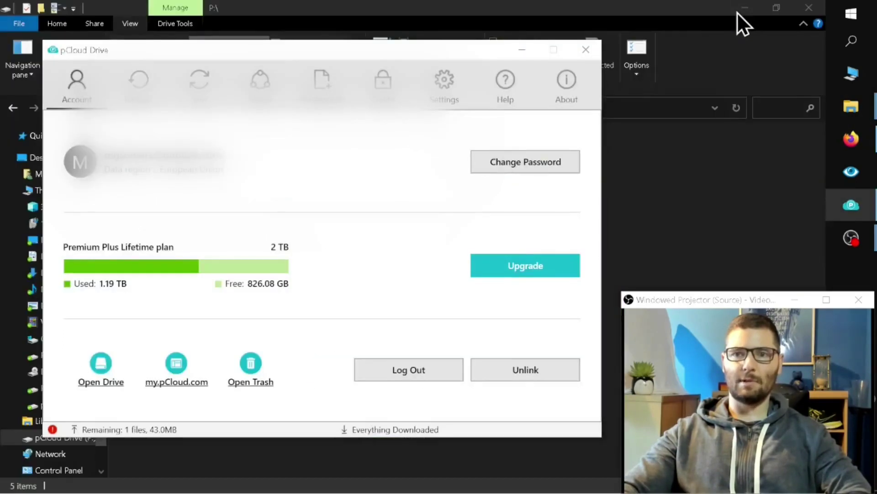
Hide the open windows, make a desktop folder named PCLOUD TEST, and refresh the desktop.
{"action": "left_click", "coordinate": [742, 13]}
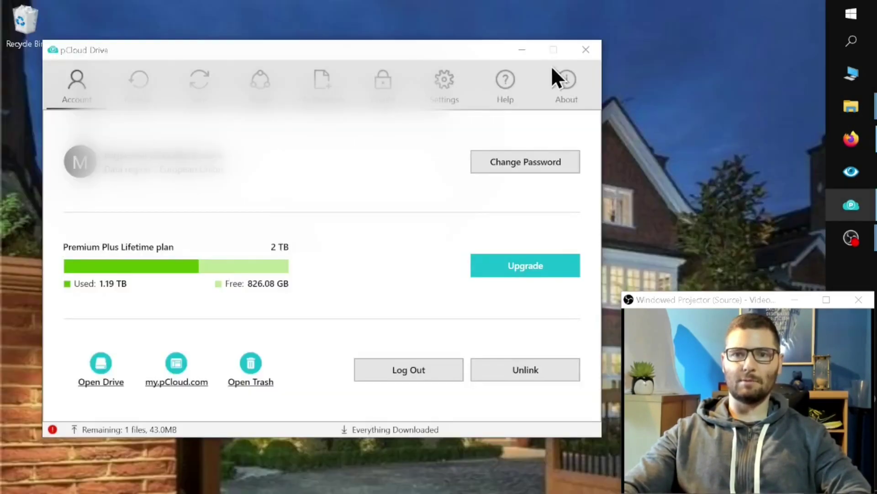
{"action": "left_click", "coordinate": [521, 51]}
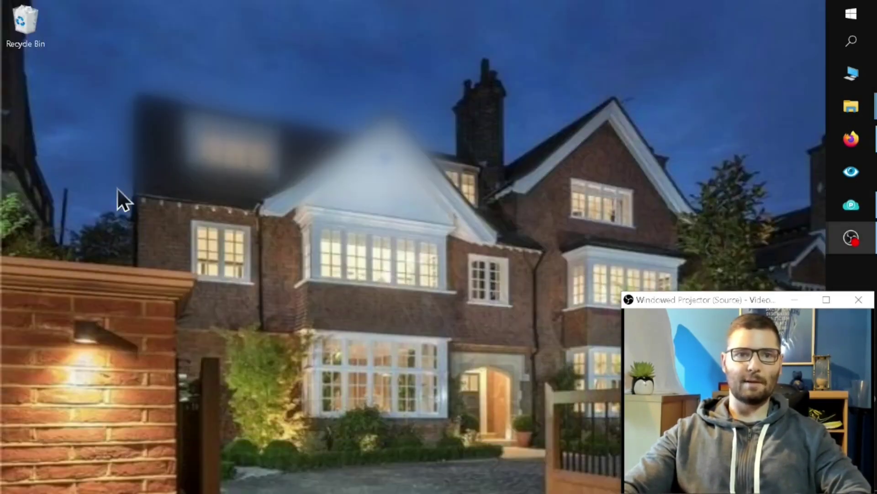
{"action": "right_click", "coordinate": [166, 149]}
{"action": "mouse_move", "coordinate": [240, 325]}
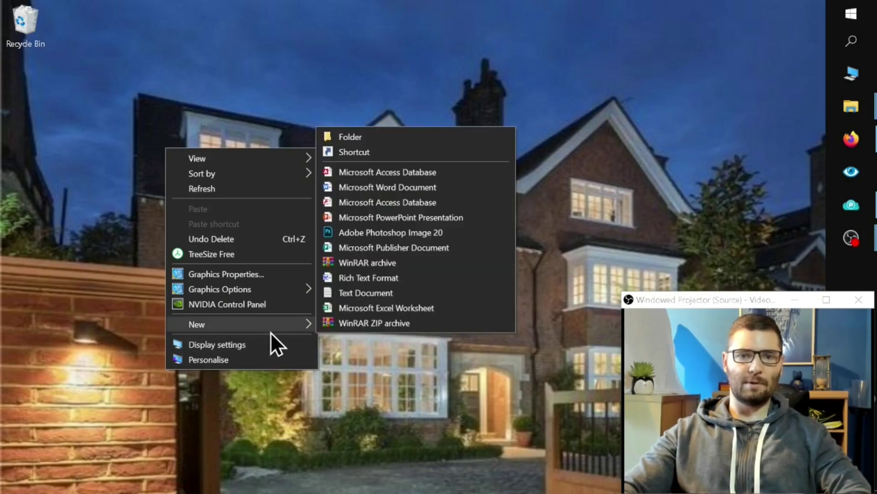
{"action": "left_click", "coordinate": [403, 137]}
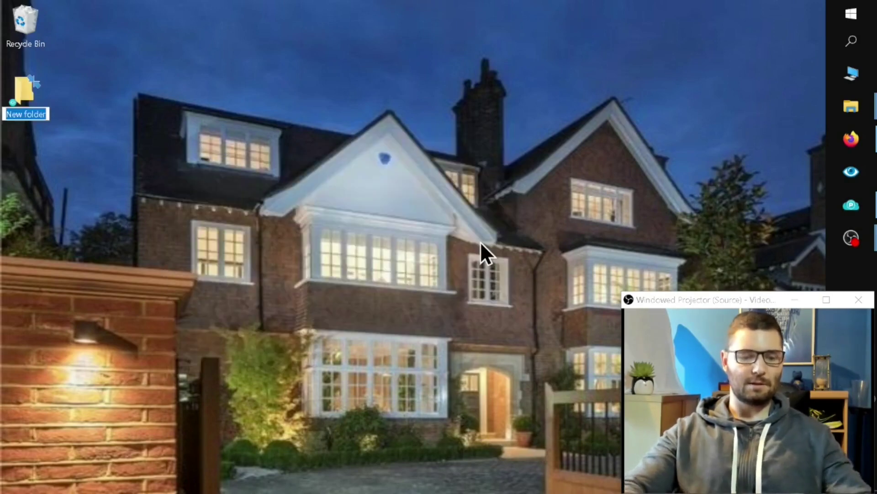
{"action": "type", "text": "PCLOUD TEST"}
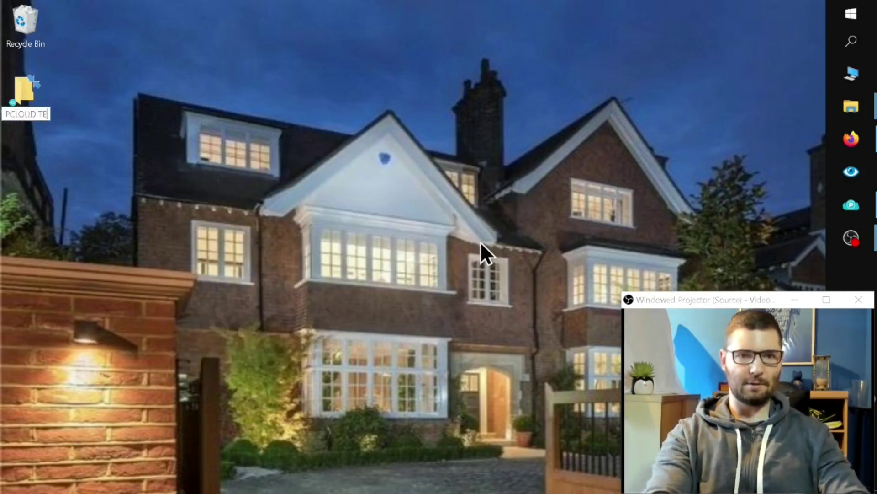
{"action": "key", "text": "Return"}
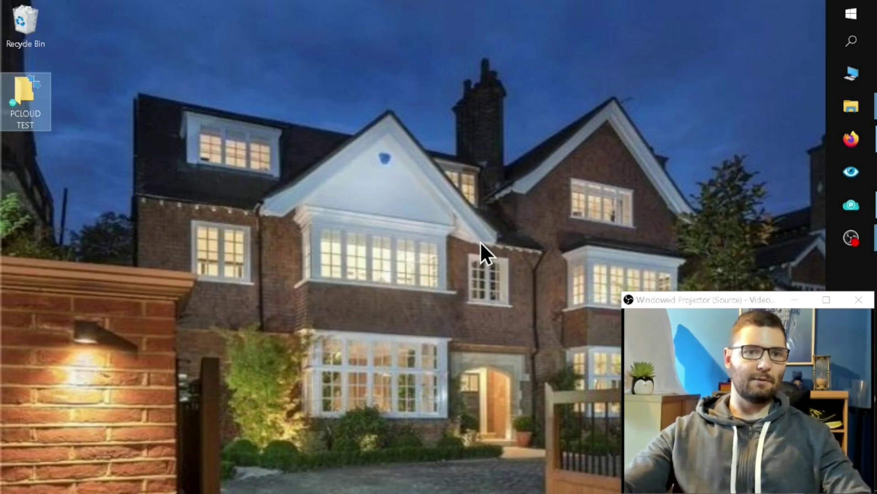
{"action": "left_click", "coordinate": [64, 197]}
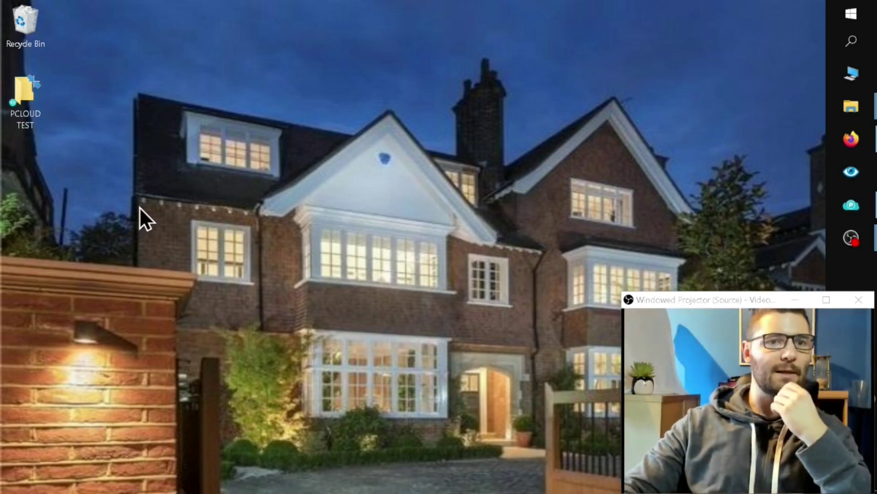
{"action": "right_click", "coordinate": [139, 207]}
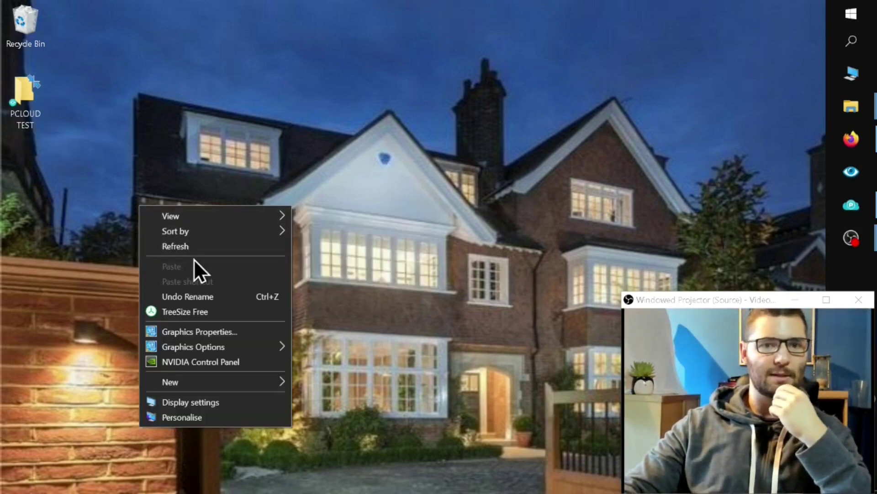
{"action": "left_click", "coordinate": [189, 244]}
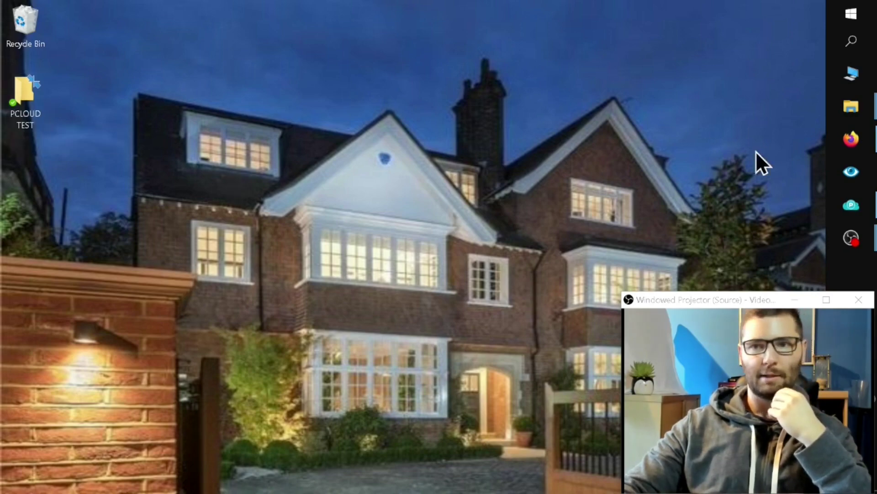
Bring Firefox back and go to the web account's Settings > Account page.
{"action": "left_click", "coordinate": [851, 139]}
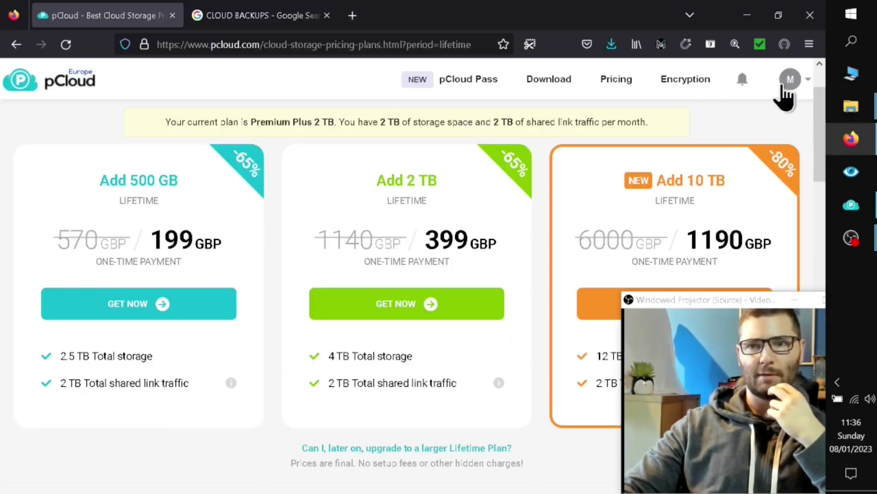
{"action": "left_click", "coordinate": [790, 78]}
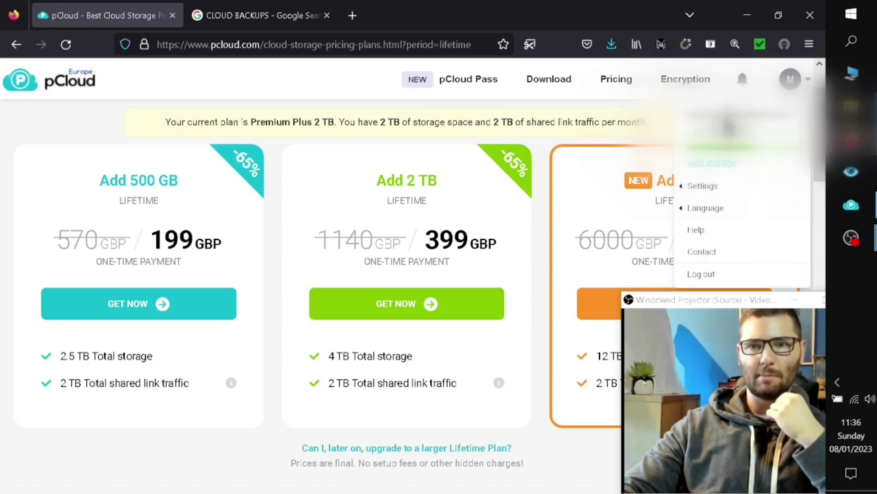
{"action": "mouse_move", "coordinate": [701, 186]}
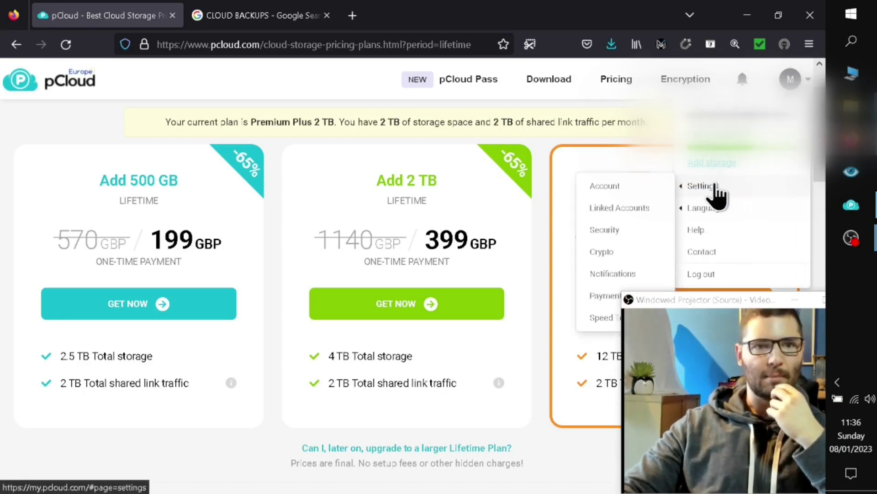
{"action": "left_click", "coordinate": [605, 186]}
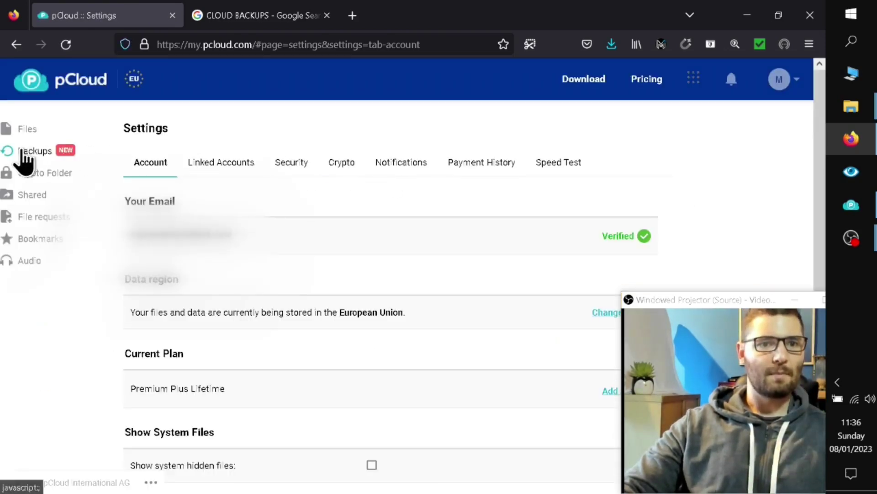
Go to Backups > PENGUIN > Desktop on the web and reload the still-empty folder.
{"action": "left_click", "coordinate": [35, 151]}
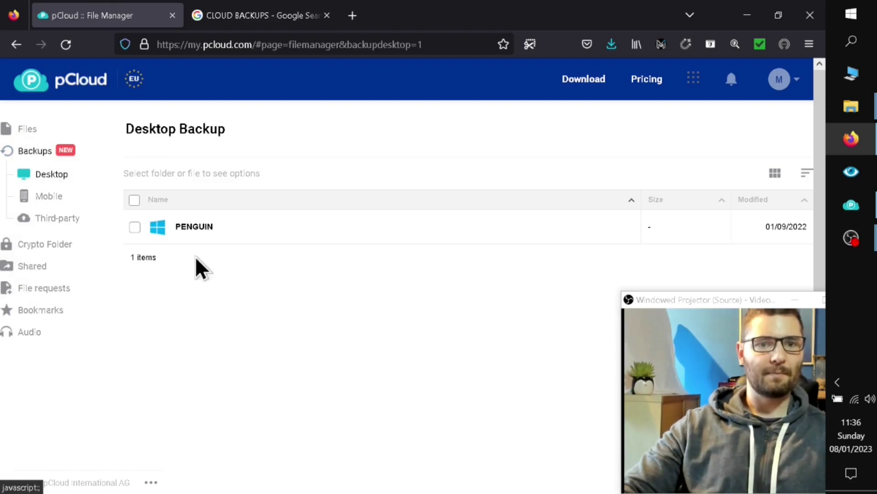
{"action": "left_click", "coordinate": [193, 226]}
{"action": "left_click", "coordinate": [202, 237]}
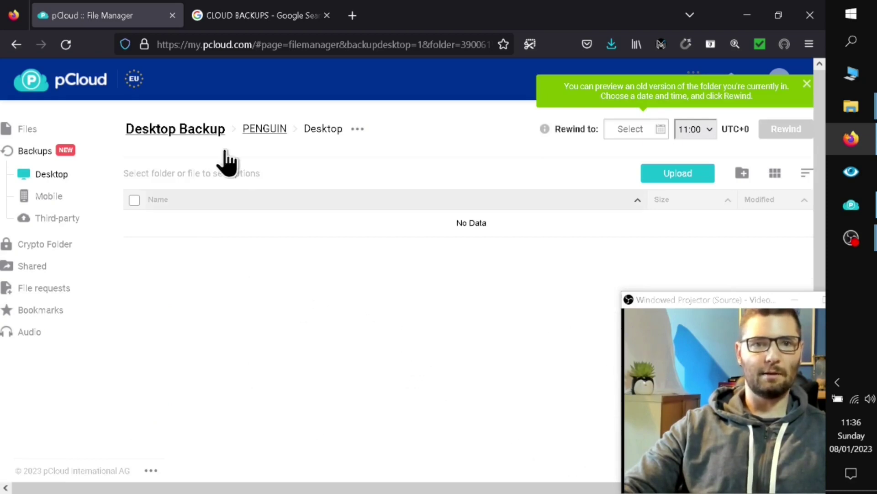
{"action": "left_click", "coordinate": [65, 46]}
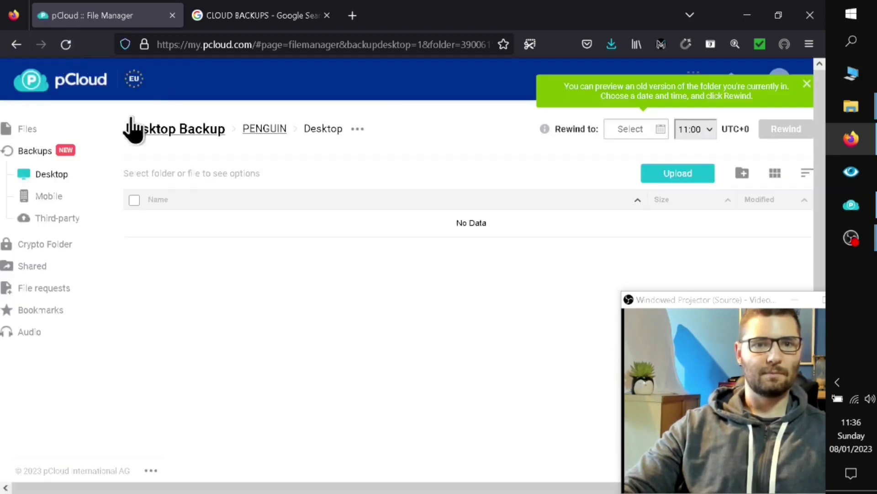
Reload PENGUIN's Desktop backup page until the PCLOUD TEST folder, dated 08/01/2023, appears.
{"action": "left_click", "coordinate": [67, 46]}
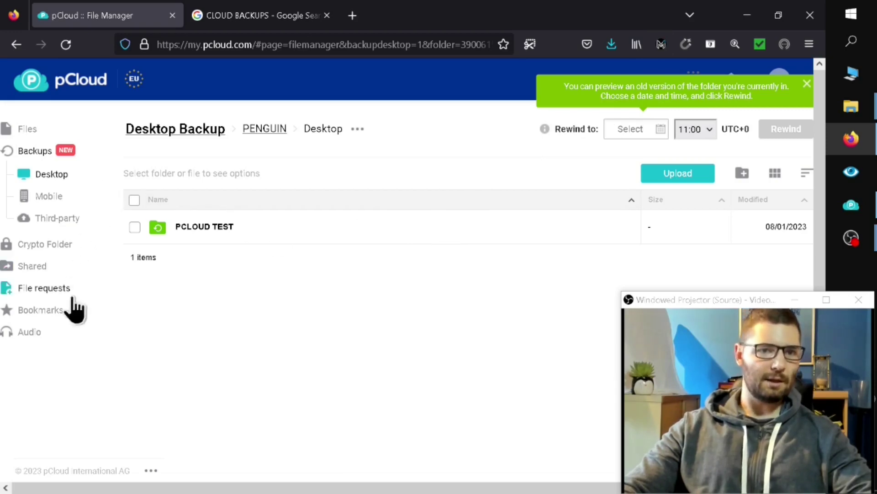
Leave the Desktop backups overview for the Files listing with its five items.
{"action": "left_click", "coordinate": [52, 174]}
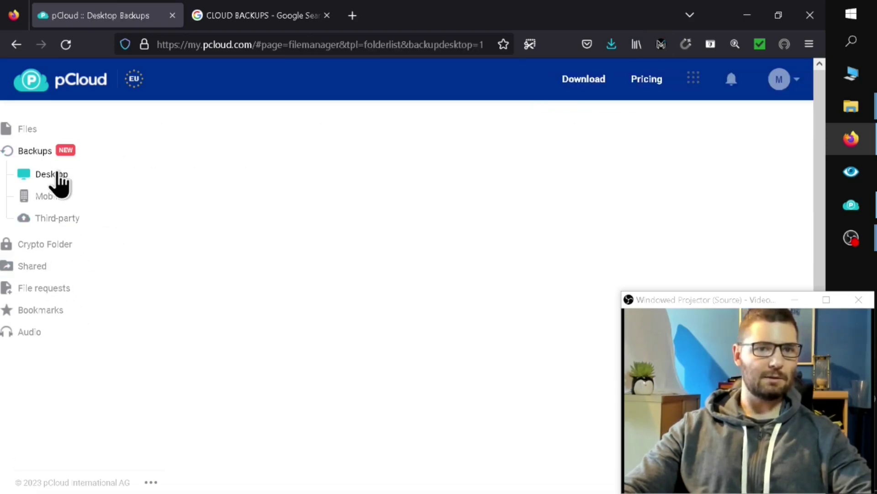
{"action": "left_click", "coordinate": [191, 282]}
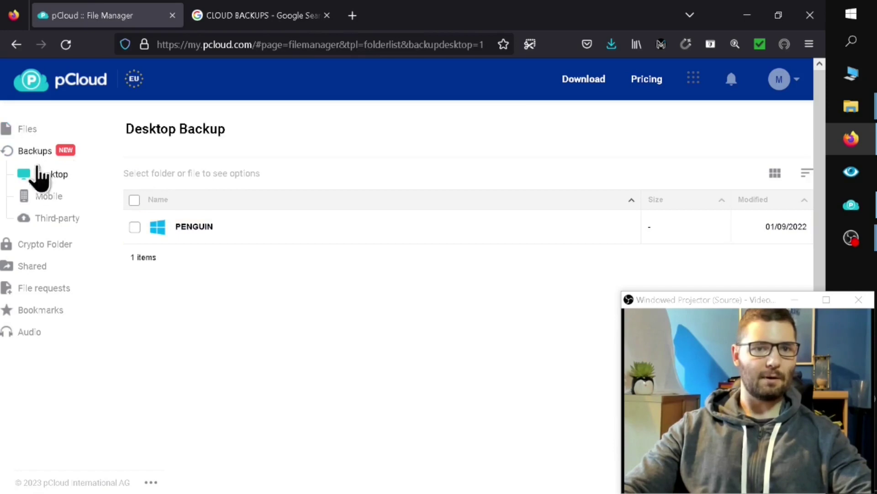
{"action": "left_click", "coordinate": [27, 129]}
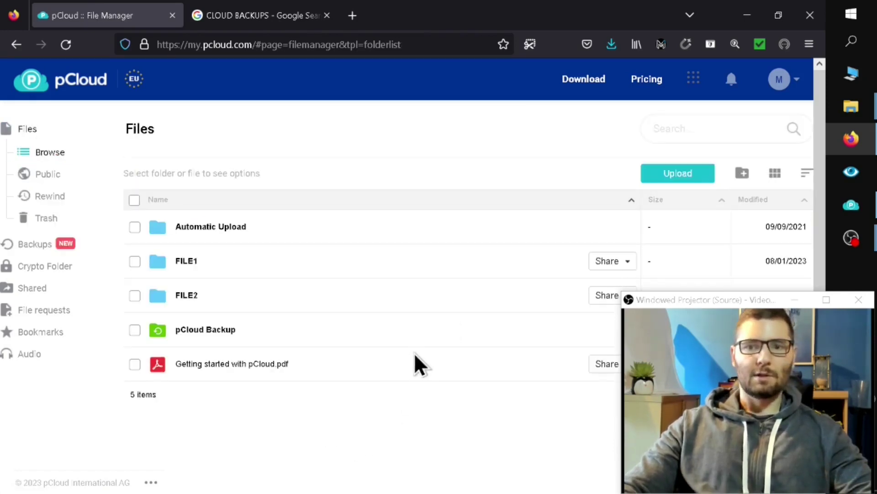
{"action": "scroll", "coordinate": [415, 363], "scroll_direction": "down", "scroll_amount": 2}
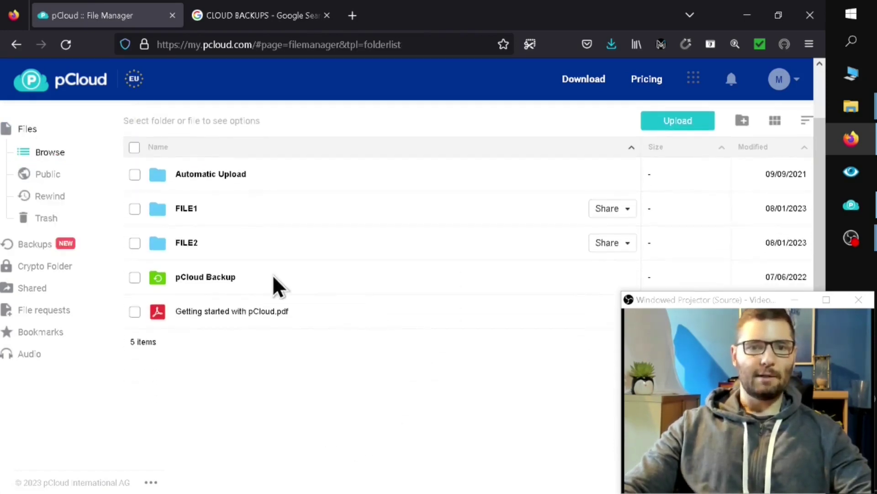
{"action": "left_click", "coordinate": [645, 209]}
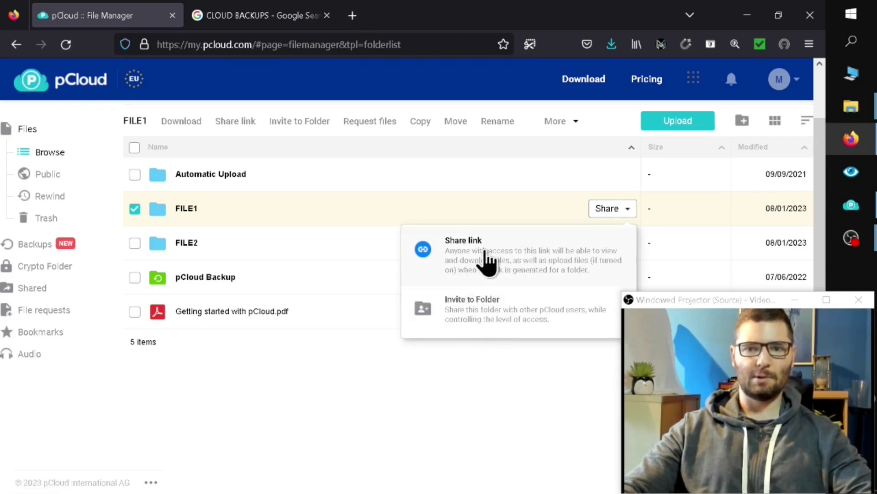
{"action": "left_click", "coordinate": [340, 398]}
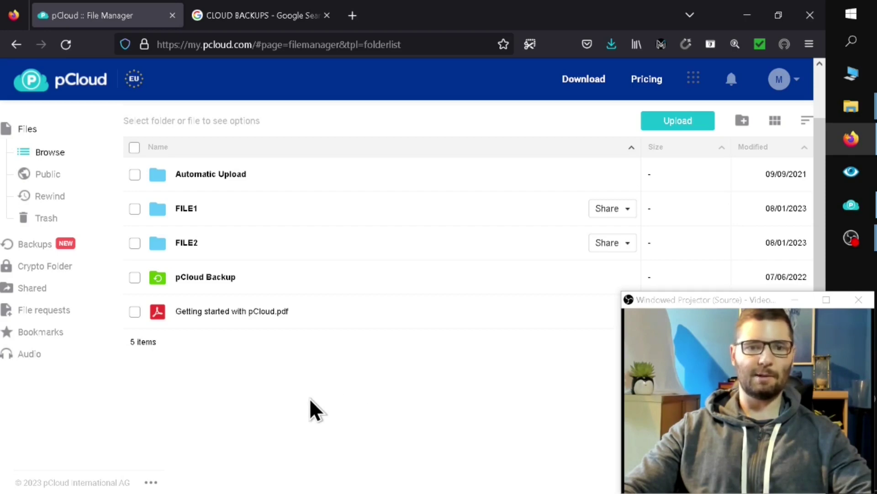
{"action": "scroll", "coordinate": [310, 398], "scroll_direction": "up", "scroll_amount": 2}
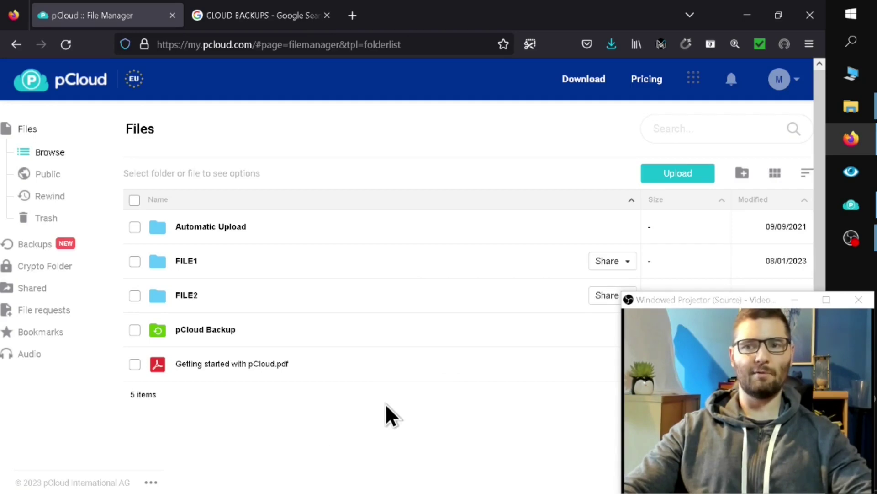
{"action": "scroll", "coordinate": [385, 403], "scroll_direction": "down", "scroll_amount": 1}
{"action": "scroll", "coordinate": [369, 409], "scroll_direction": "up", "scroll_amount": 1}
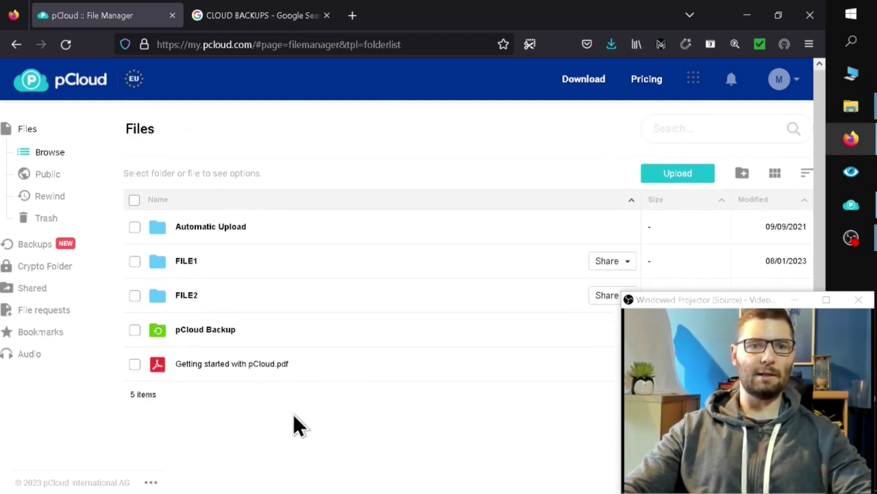